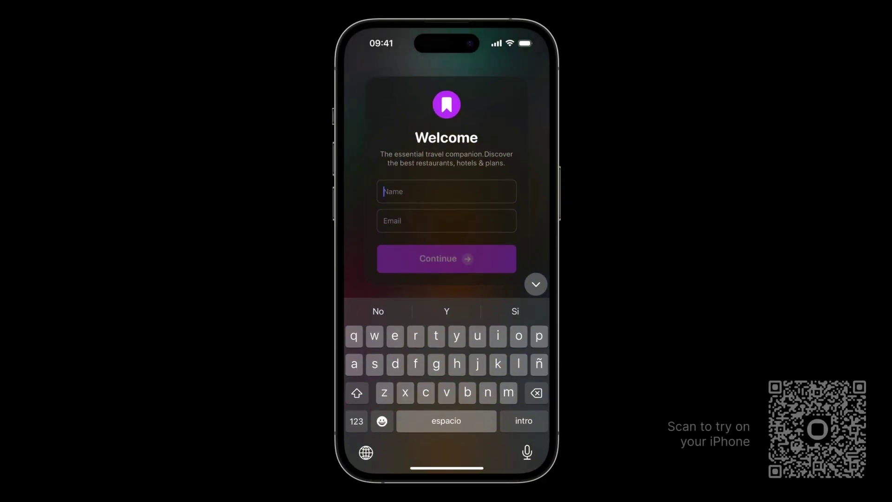
- Try the Name and Email fields in the phone preview to check how the sign-up form responds to the keyboard
left_click(446, 221)
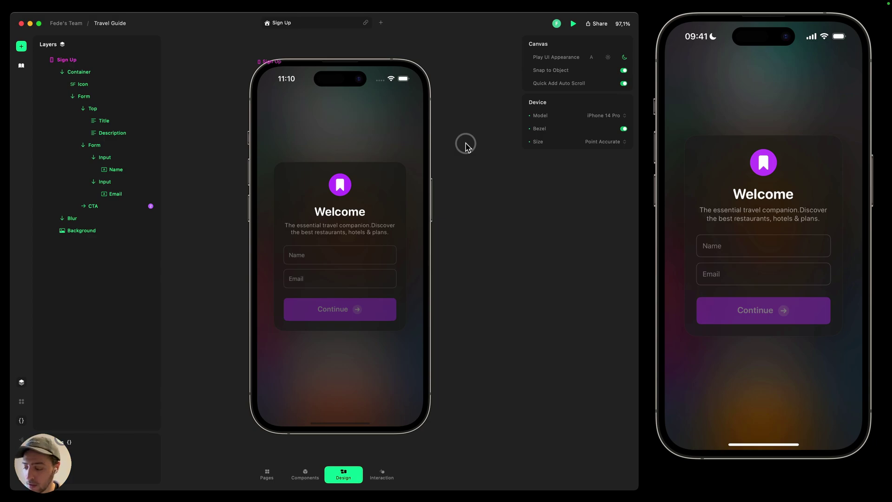
left_click(804, 240)
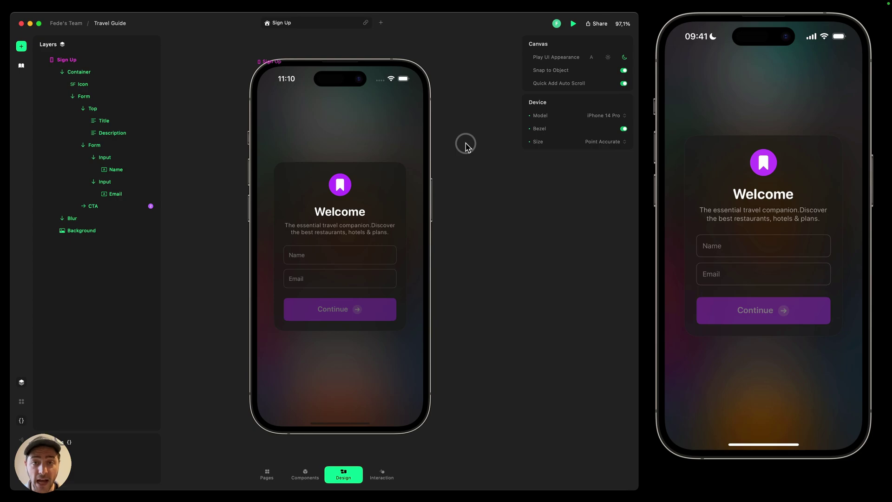
- Add two Device event triggers to the Sign Up page, one for On Keyboard Show and one for On Keyboard Hide
left_click(266, 62)
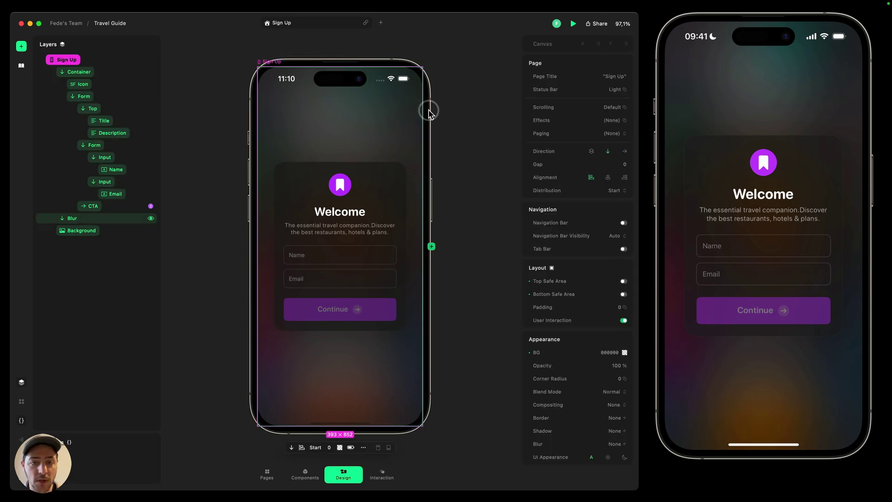
key("i")
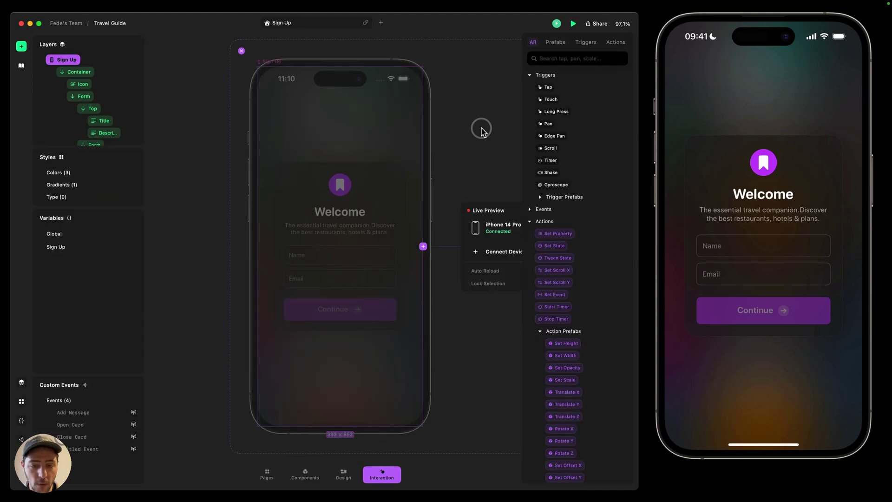
left_click_drag(481, 130, 327, 129)
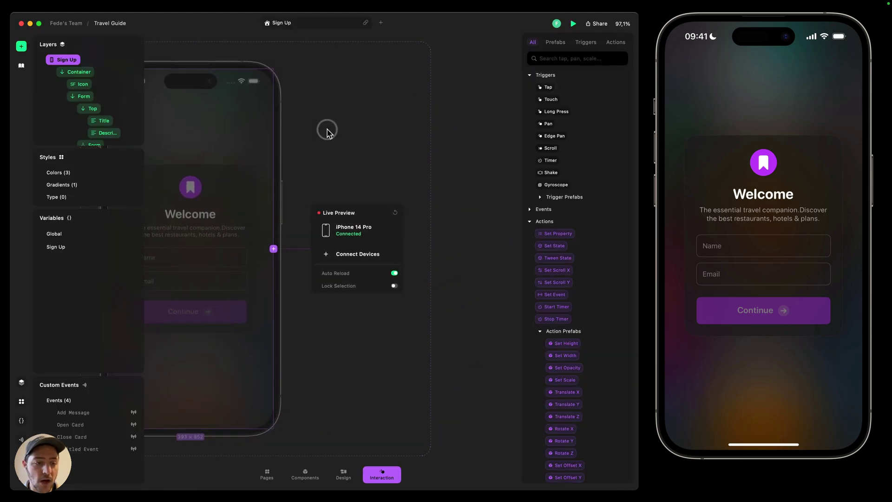
key("Tab")
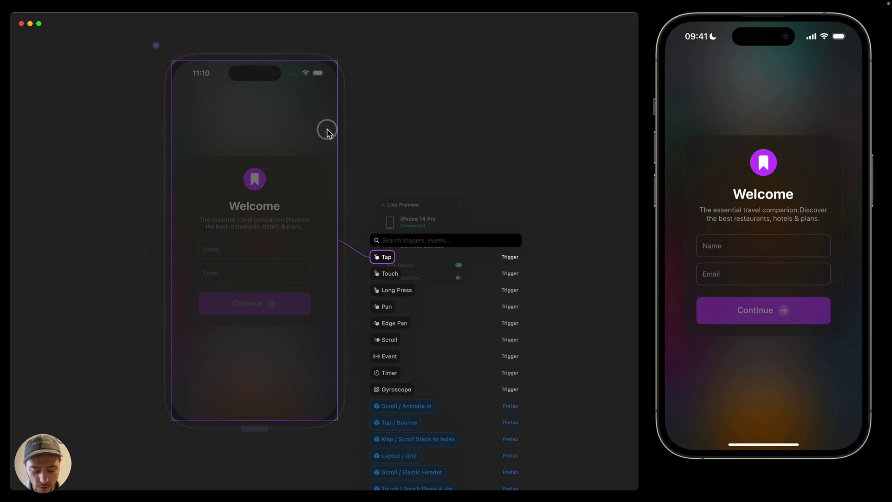
type("keyb")
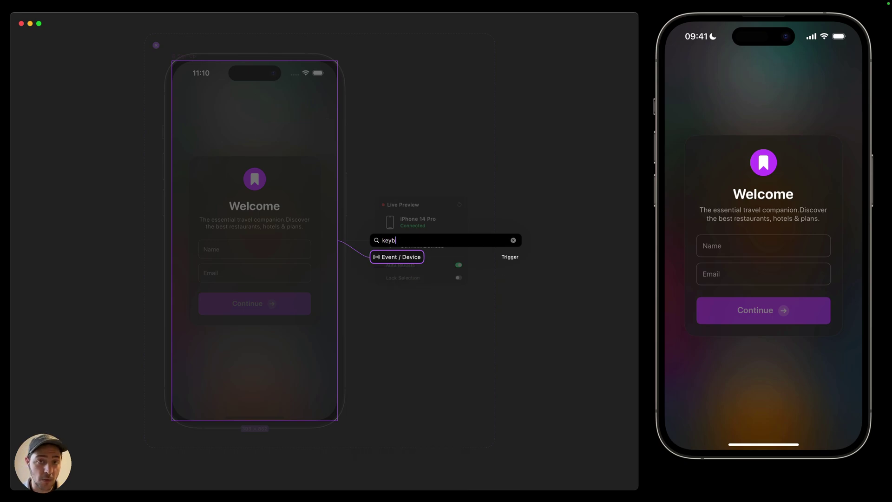
key("Return")
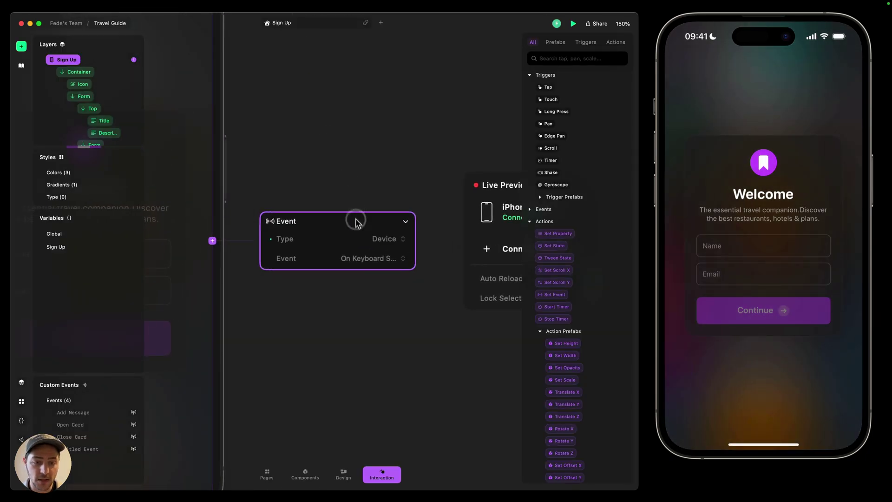
left_click(377, 259)
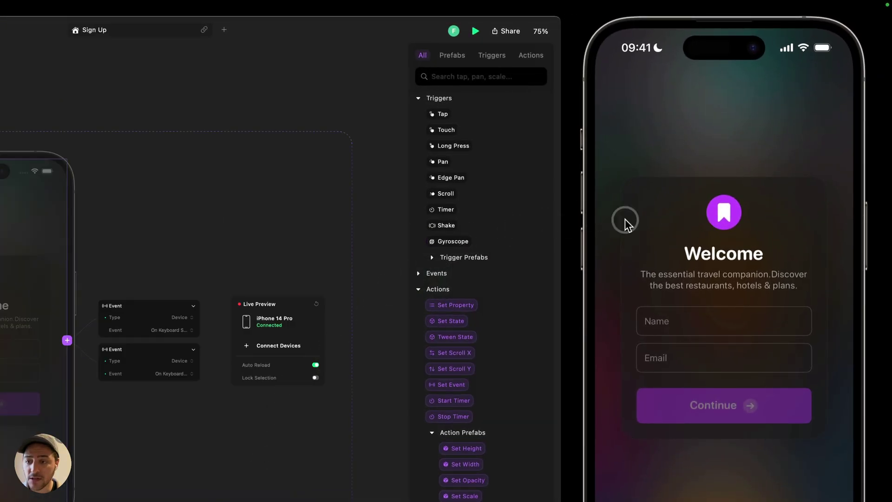
- Attach an Offset Y action to the On Keyboard Show event and target it at the Container layer
mouse_move(614, 183)
left_mouse_down()
mouse_move(601, 94)
mouse_move(602, 105)
mouse_move(602, 96)
mouse_move(622, 114)
left_mouse_up()
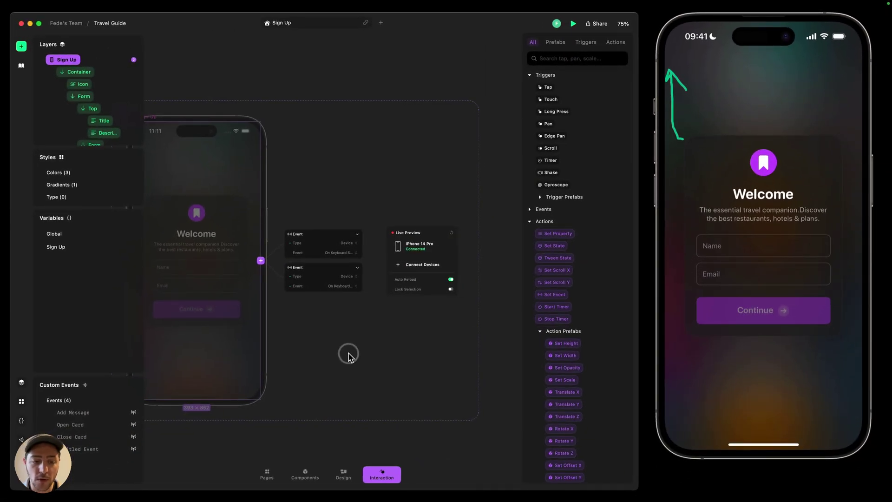
left_click(368, 243)
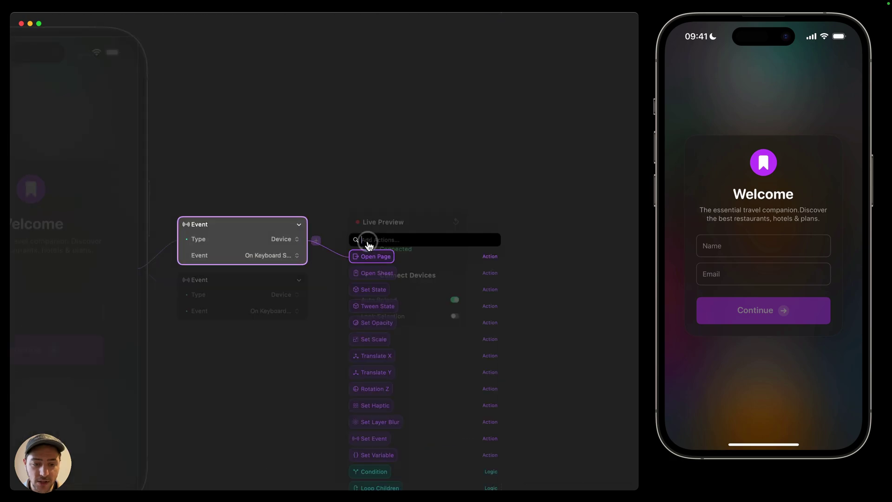
type("offset")
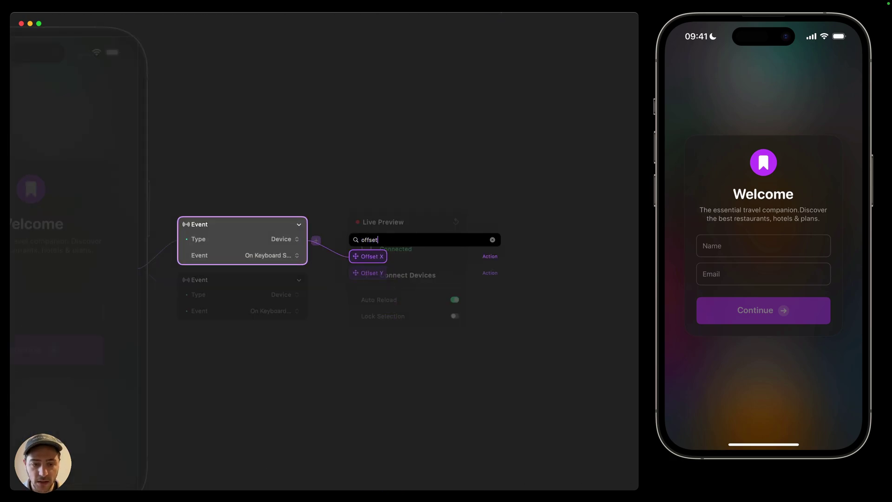
key("Return")
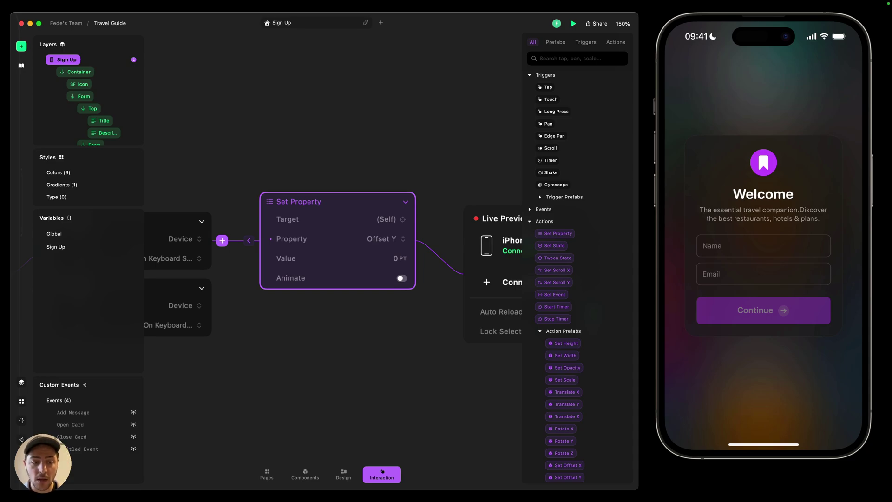
left_click(389, 220)
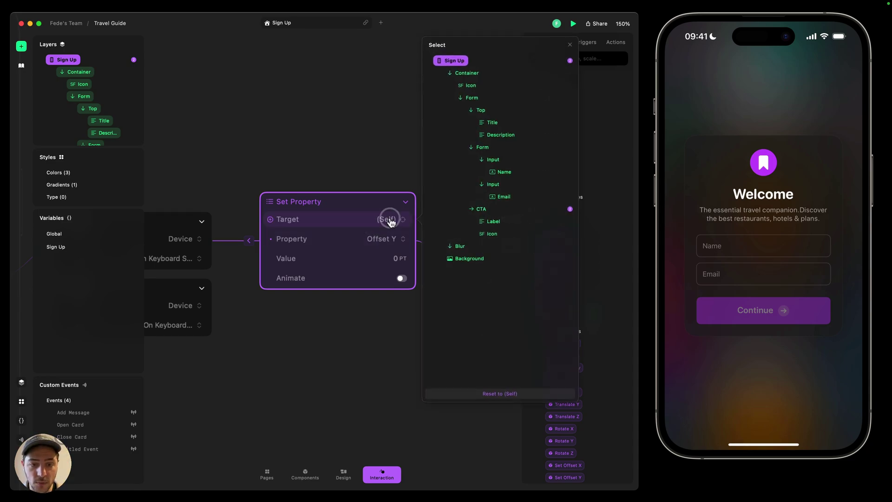
left_click(471, 79)
left_click(427, 165)
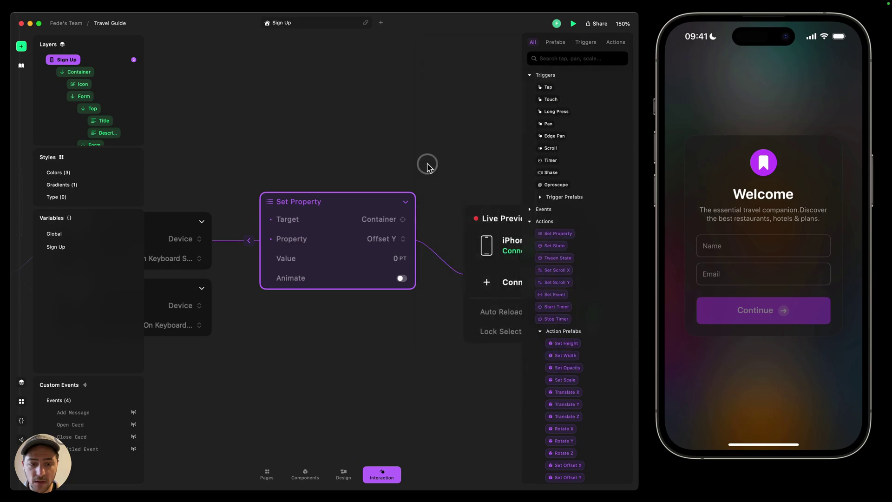
- Set the Container's Offset Y value to -148 pt in the keyboard-show action
left_click(370, 259)
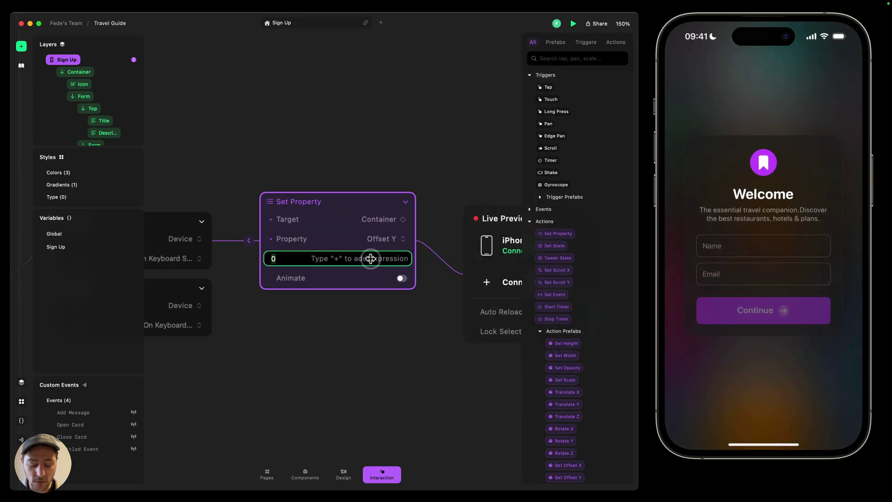
type("-148")
key("Return")
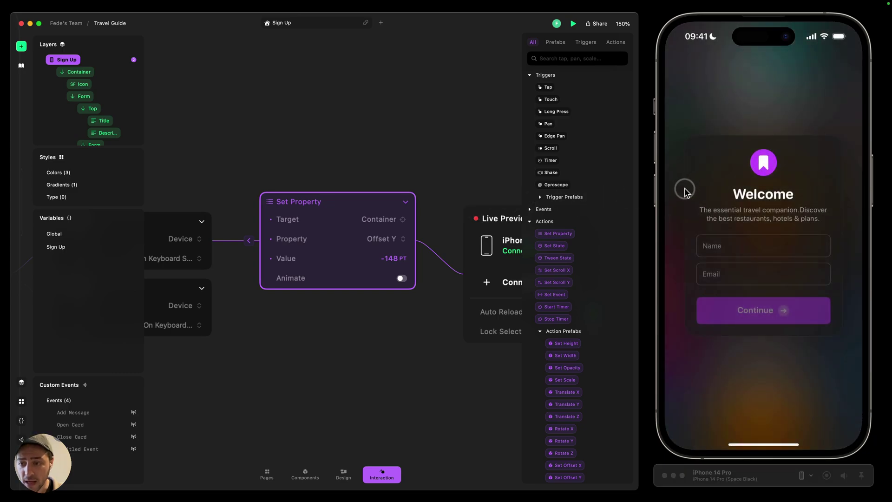
left_click_drag(683, 187, 685, 60)
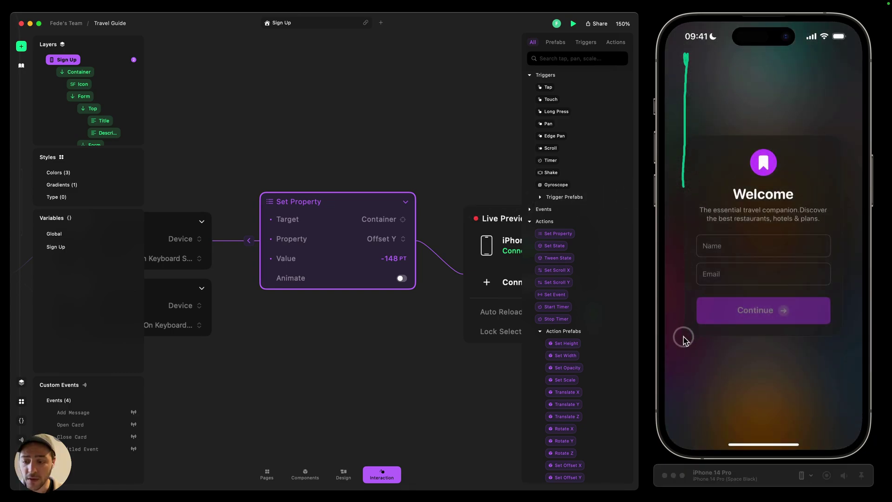
left_click_drag(683, 342, 684, 404)
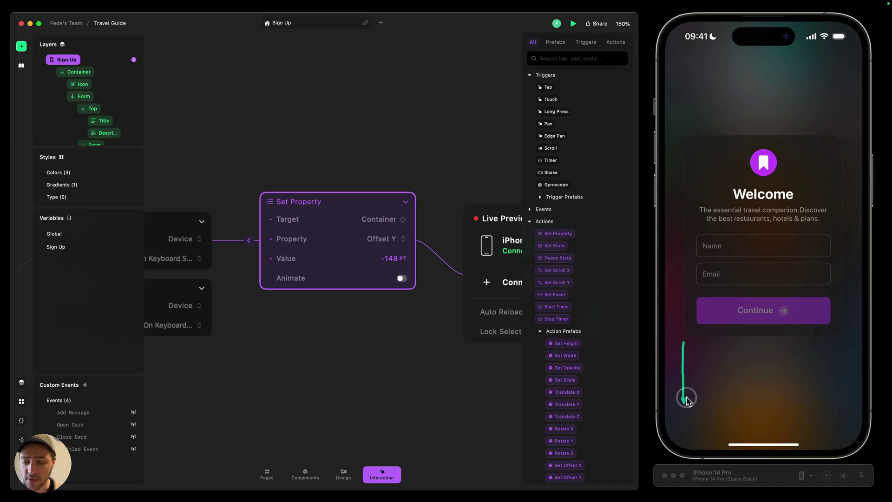
- Animate the keyboard-show offset with Spring easing and a spring intensity of 0,15
left_click(367, 281)
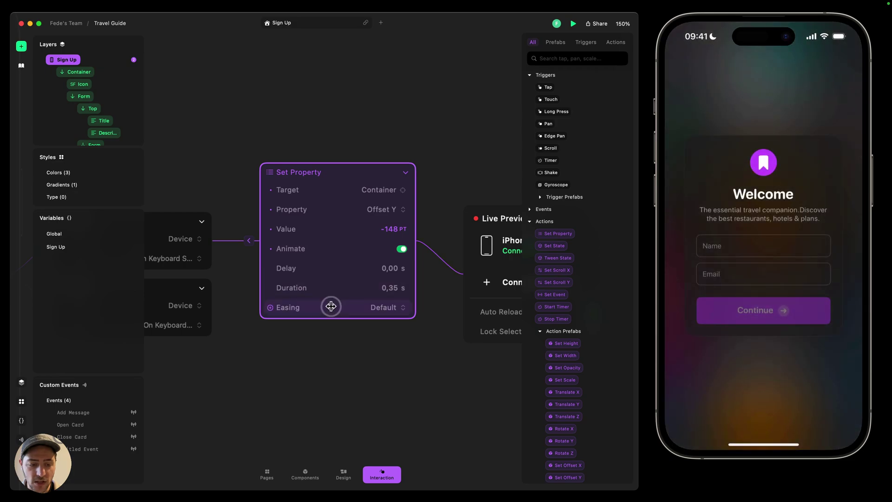
left_click(330, 305)
left_click_drag(360, 307, 427, 308)
left_click(351, 319)
type("0,15")
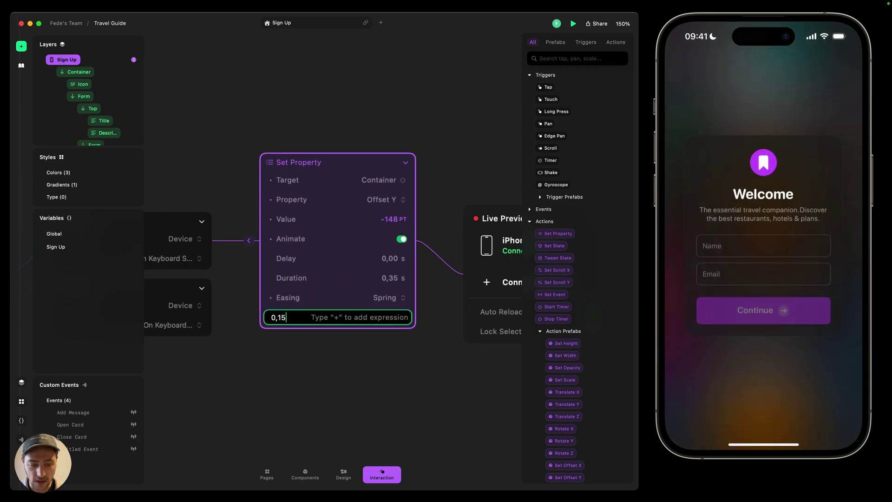
key("Return")
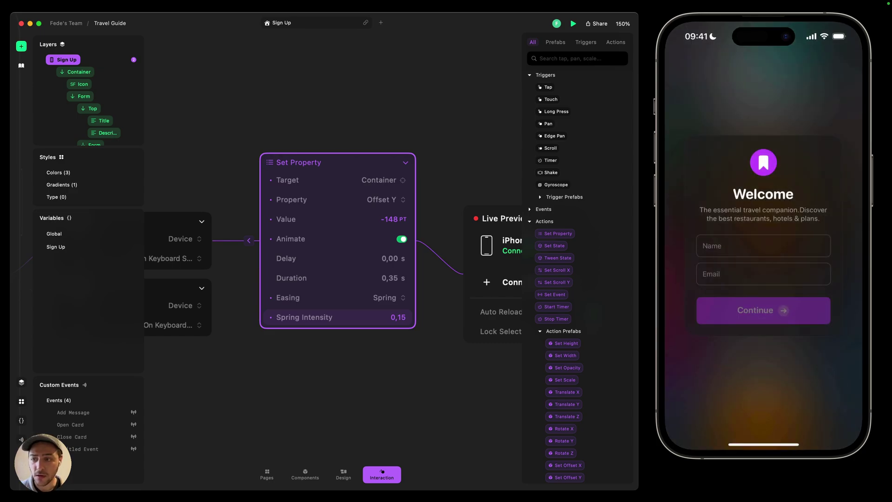
- Test the keyboard-show animation by focusing the Name field in the phone preview, and clear the node selection
left_click(783, 243)
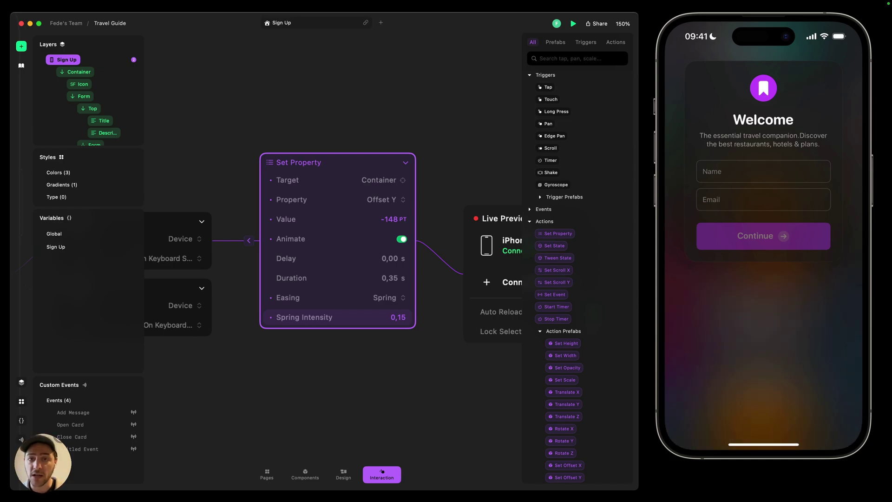
left_click(435, 362)
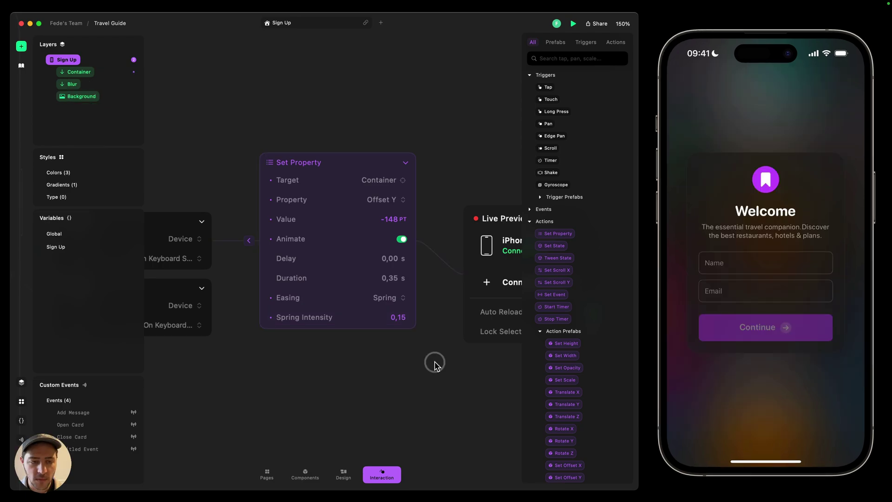
- Duplicate the Container's Offset Y action onto the On Keyboard Hide event
left_click(198, 293)
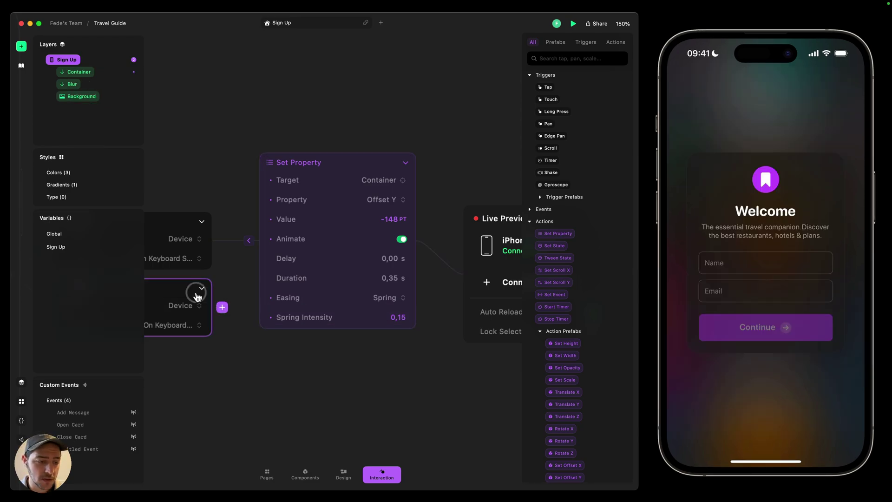
key("shift+2")
left_click(367, 256)
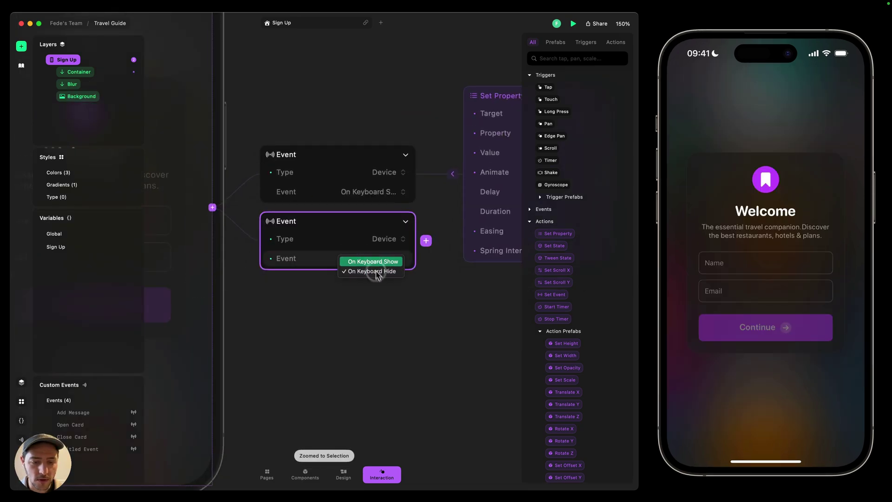
left_click(420, 298)
scroll(462, 297, "right", 5)
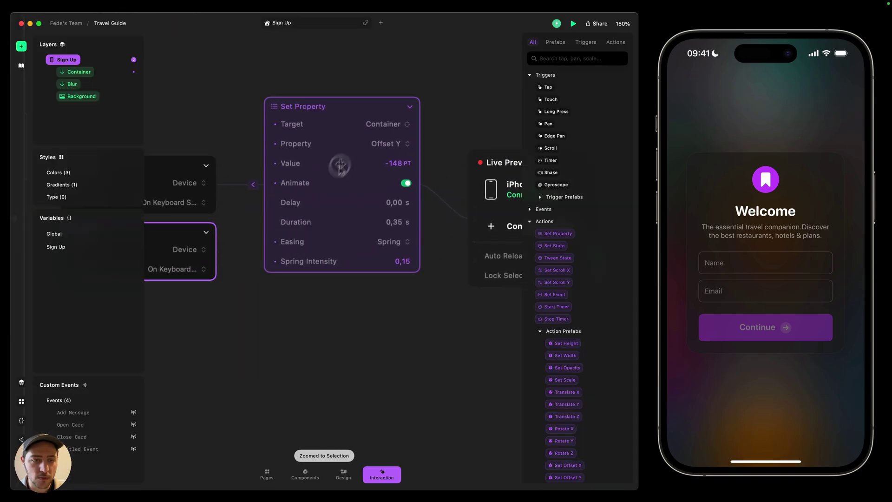
left_click(356, 101)
left_click_drag(356, 101, 216, 251)
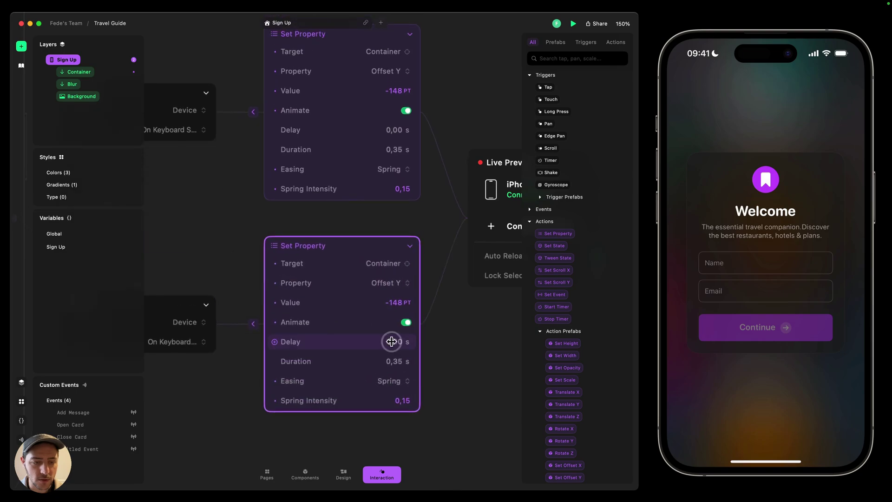
left_click_drag(459, 343, 418, 303)
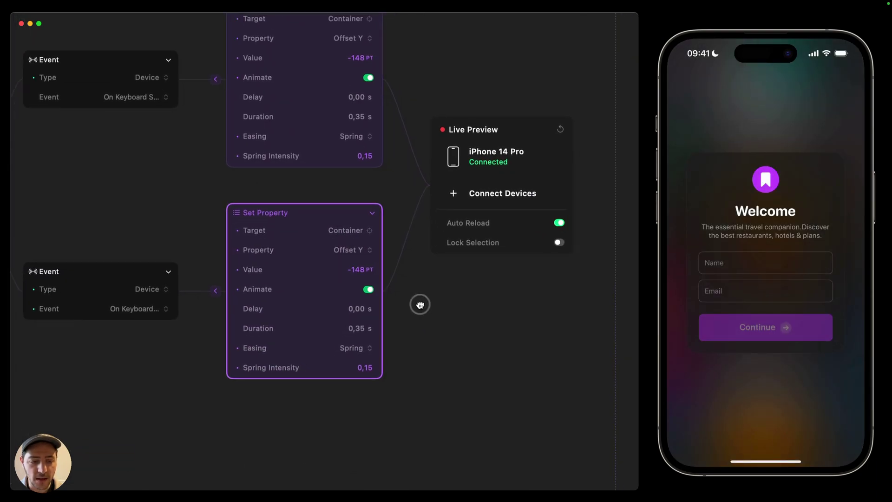
- Set the Offset Y value to 0 pt in the keyboard-hide action
left_click(362, 270)
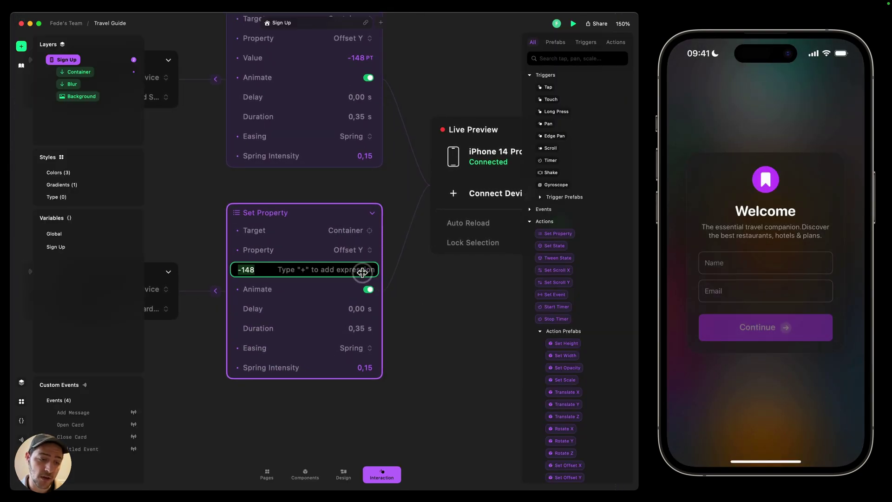
type("0")
key("Return")
left_click(487, 303)
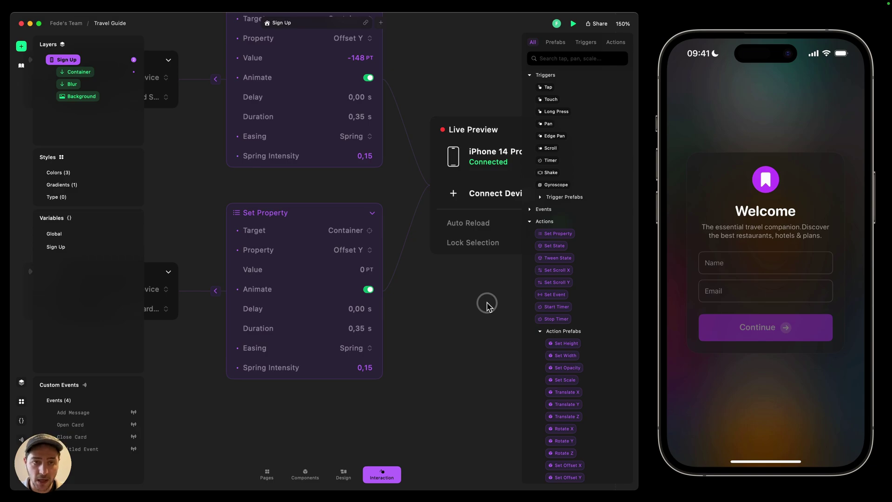
- Replace the Offset Y value in the keyboard-show action with an expression that references Container.height
scroll(487, 304, "down", 3)
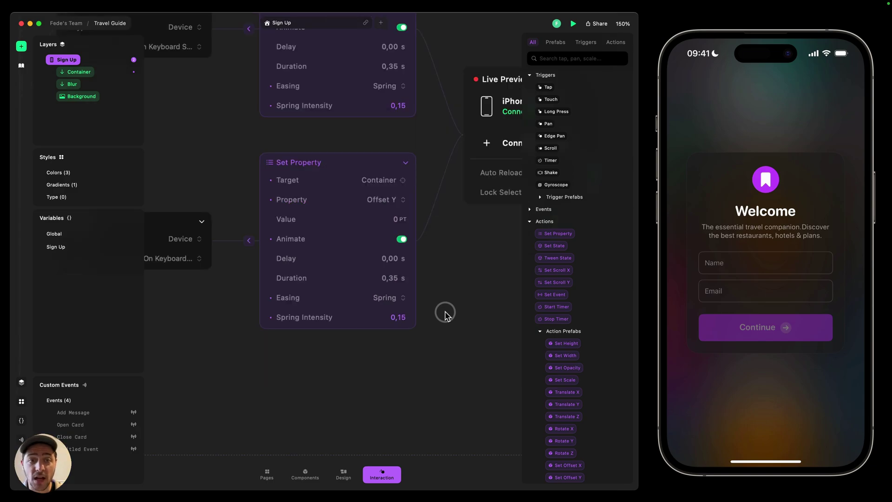
key("super+backslash")
left_click_drag(448, 60, 456, 230)
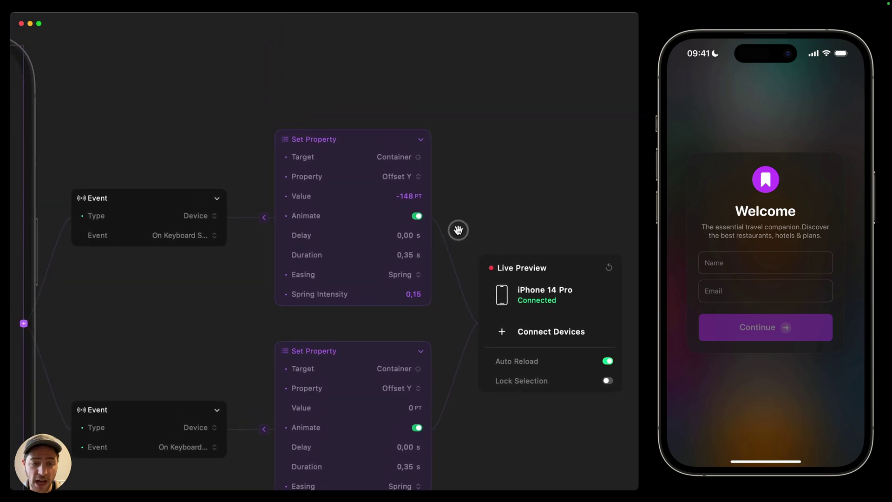
key("super+backslash")
left_click(419, 197)
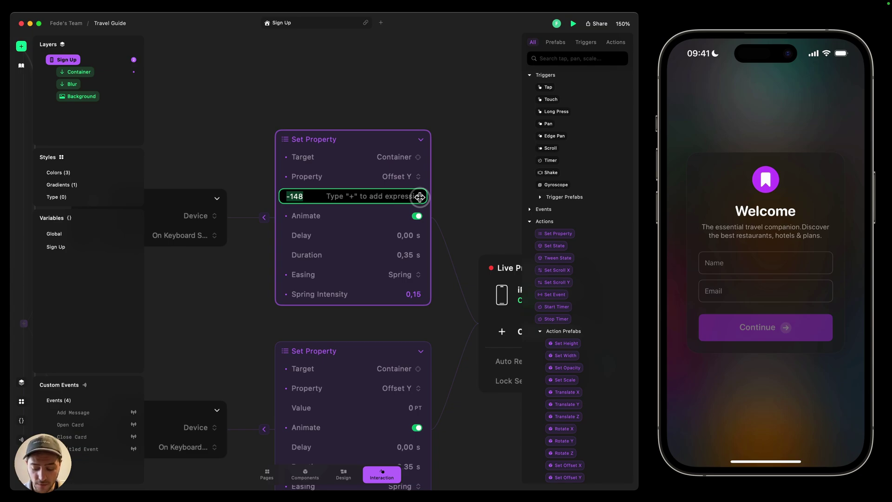
type("+")
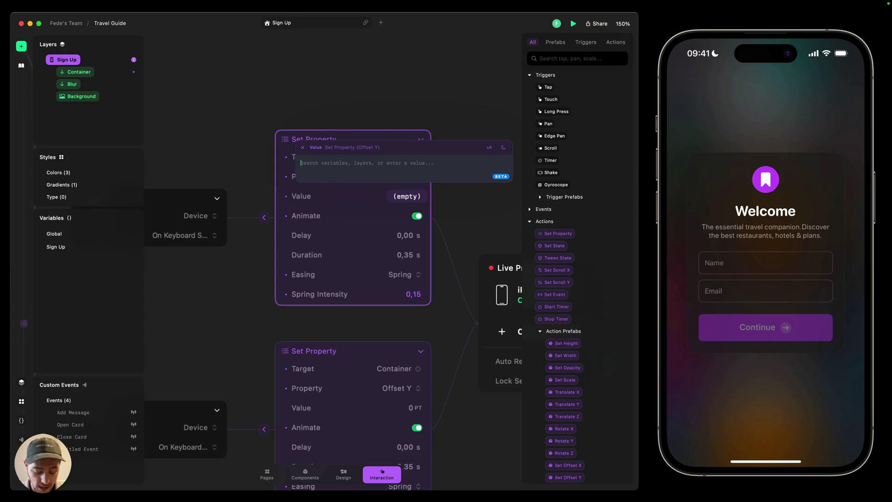
type("Conta")
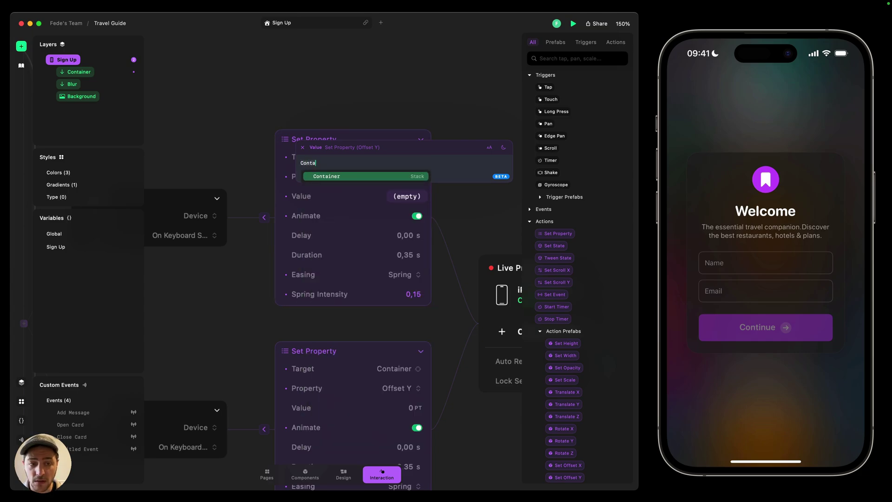
key("Return")
type(".hei")
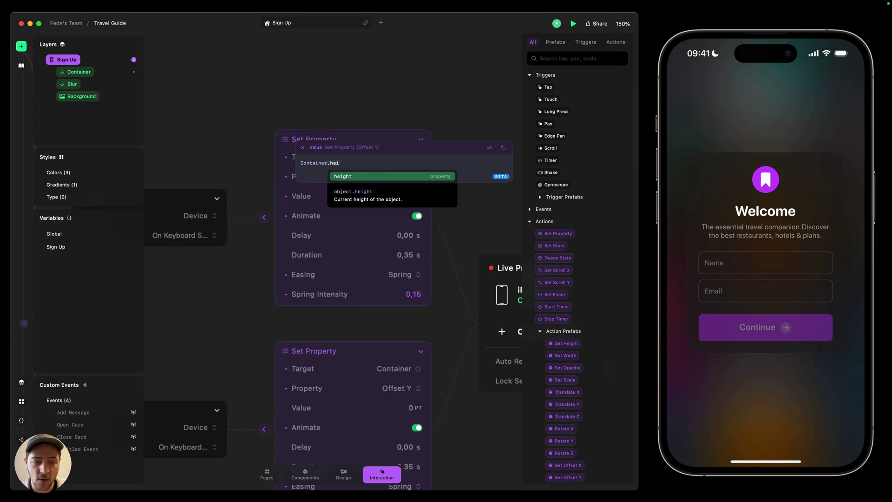
key("Return")
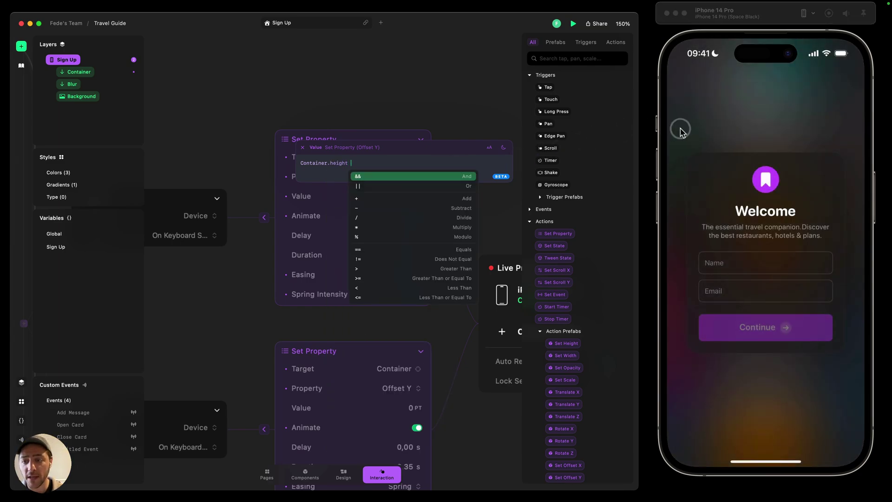
- Complete the keyboard-show offset expression as Container.height / -3 and close the expression editor
mouse_move(684, 147)
left_mouse_down()
mouse_move(669, 274)
mouse_move(672, 363)
mouse_move(683, 363)
left_mouse_up()
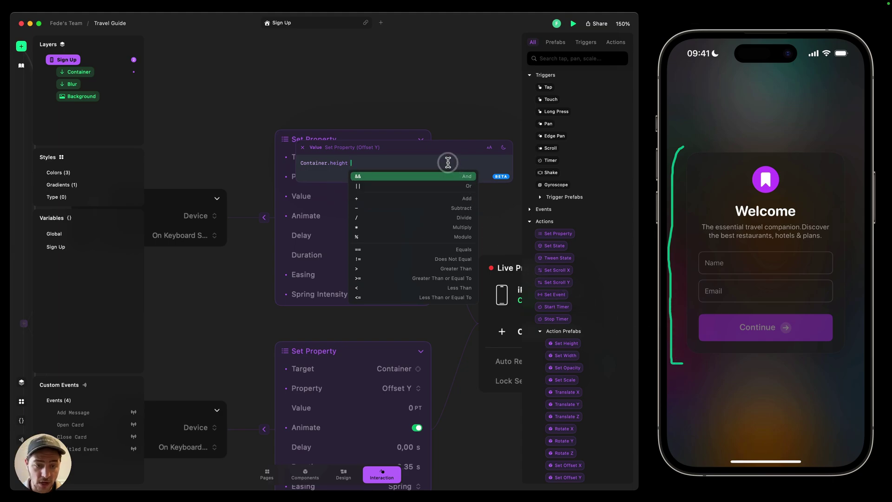
type("/ -3")
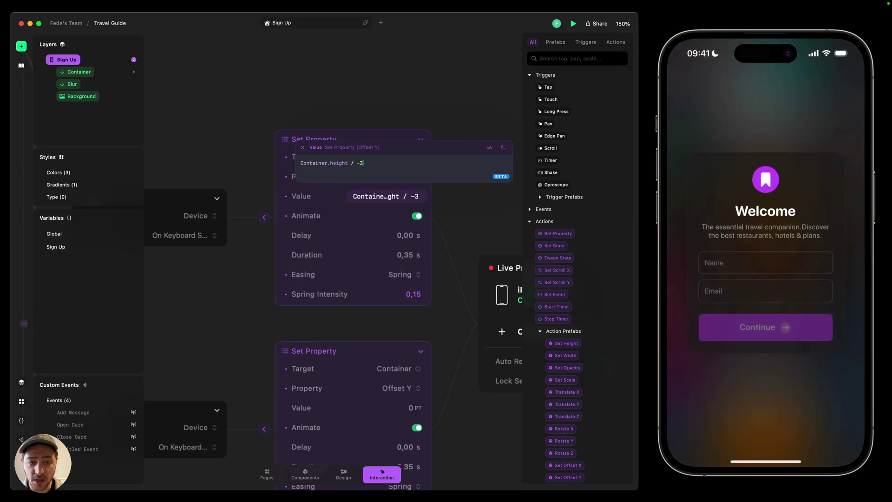
left_click_drag(676, 163, 675, 61)
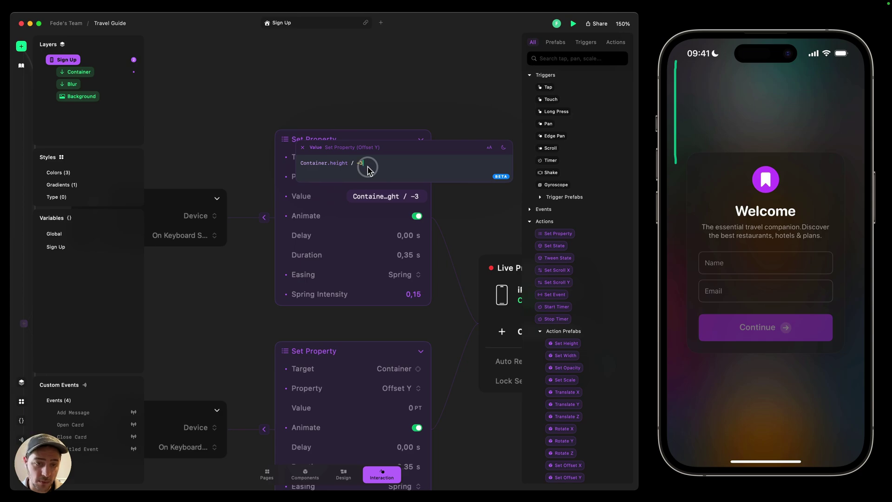
key("Escape")
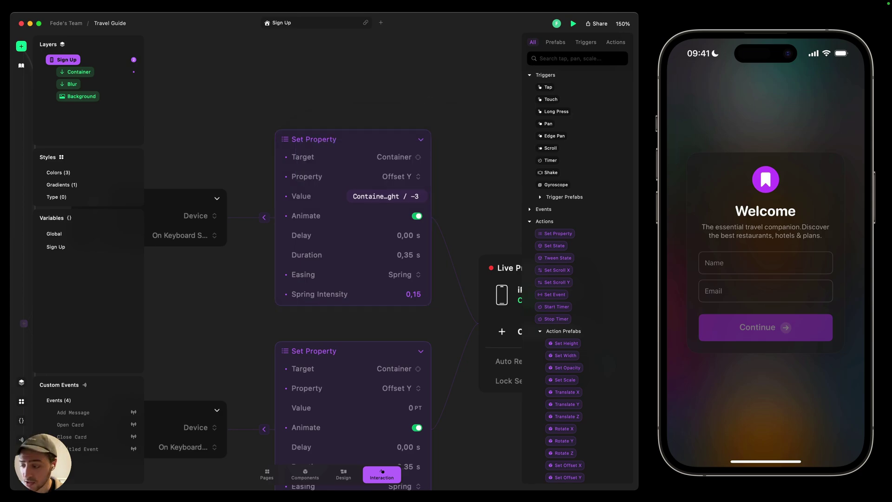
- Test both keyboard animations in the phone preview by focusing the Name field and dismissing the keyboard
left_click(790, 263)
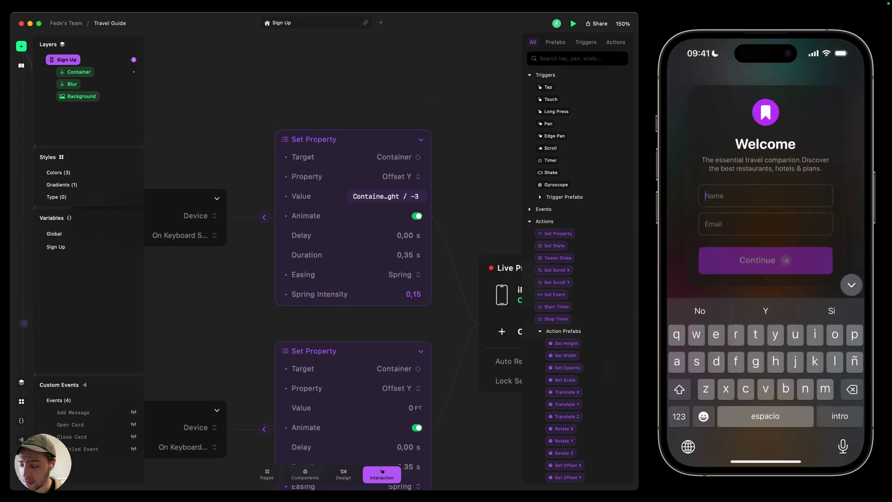
left_click(851, 285)
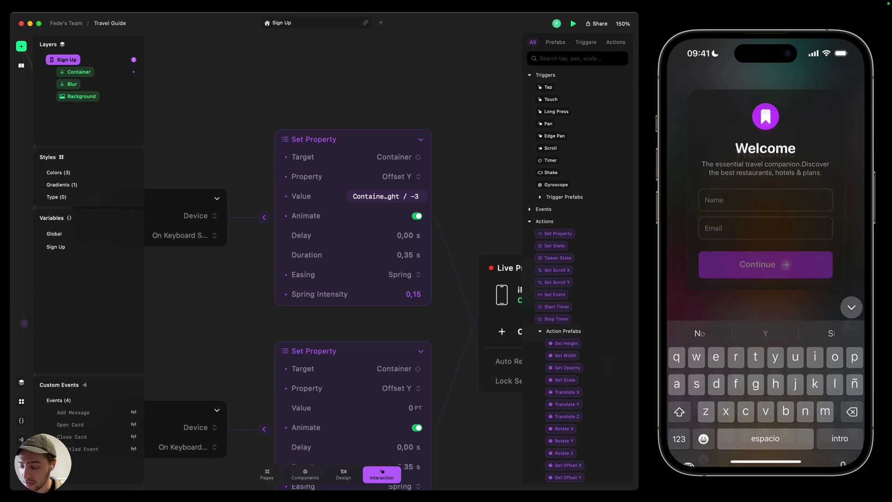